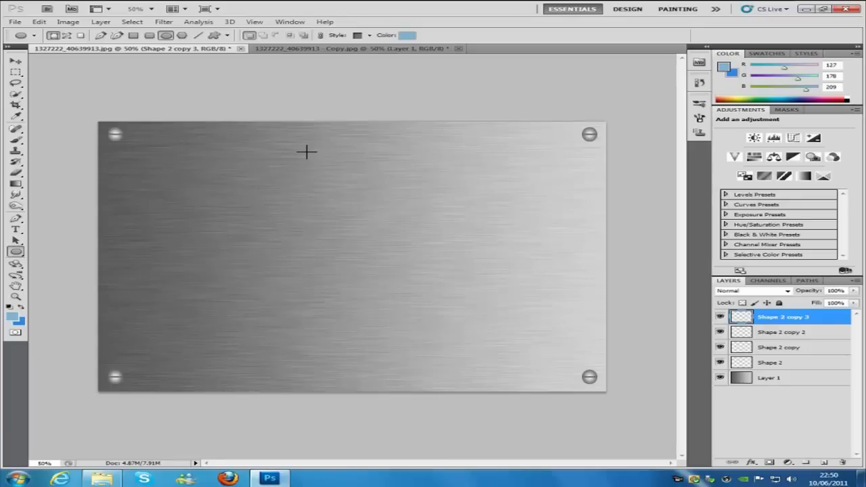
# Step: Switch to the blank transparent document '1327222_40639913 - Copy.jpg' with its empty Layer 1
pyautogui.click(306, 49)
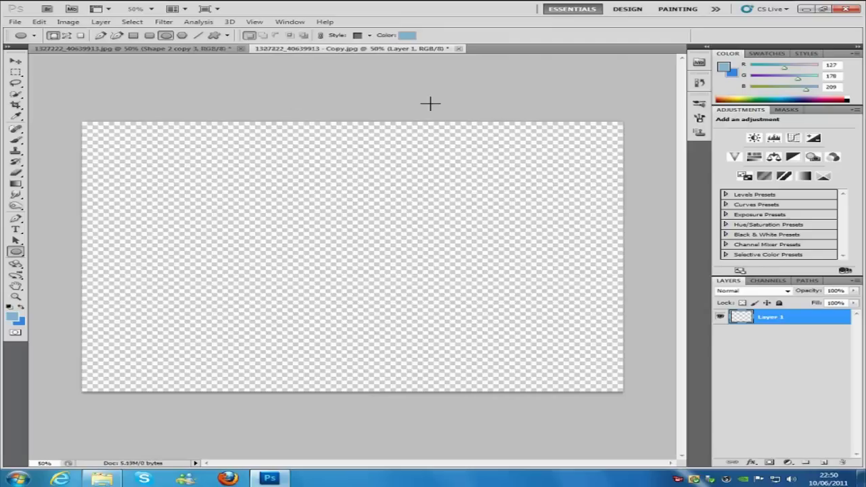
pyautogui.click(67, 21)
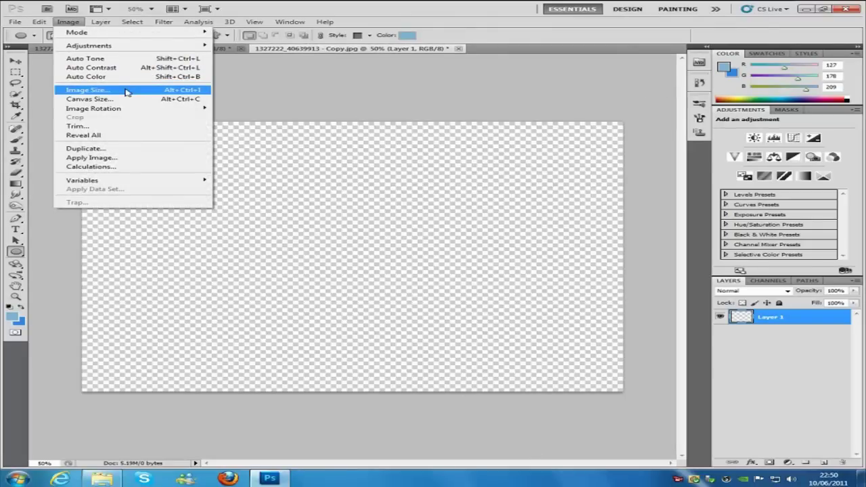
pyautogui.click(127, 92)
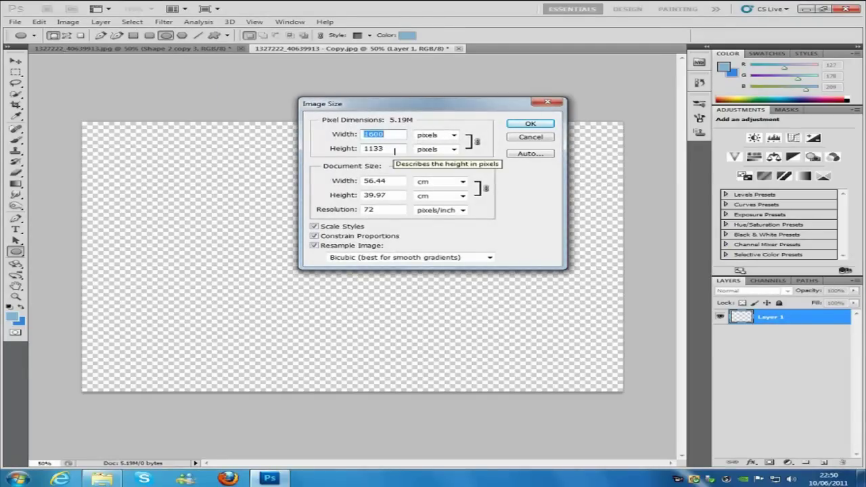
pyautogui.click(532, 124)
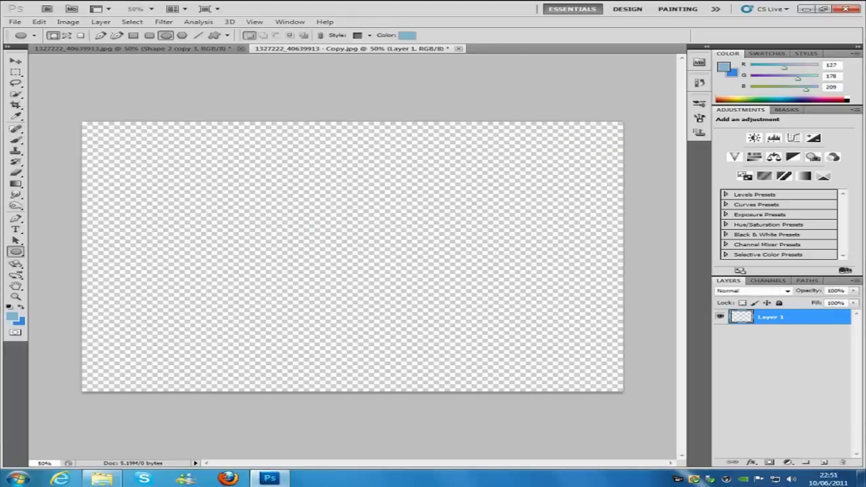
# Step: Fill Layer 1 with a left-to-right gradient from dark grey (524e4e) to white
pyautogui.click(16, 185)
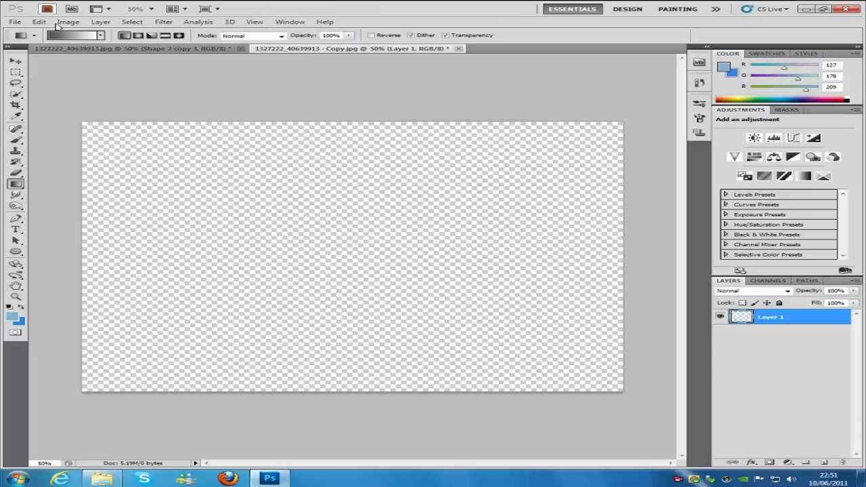
pyautogui.click(65, 37)
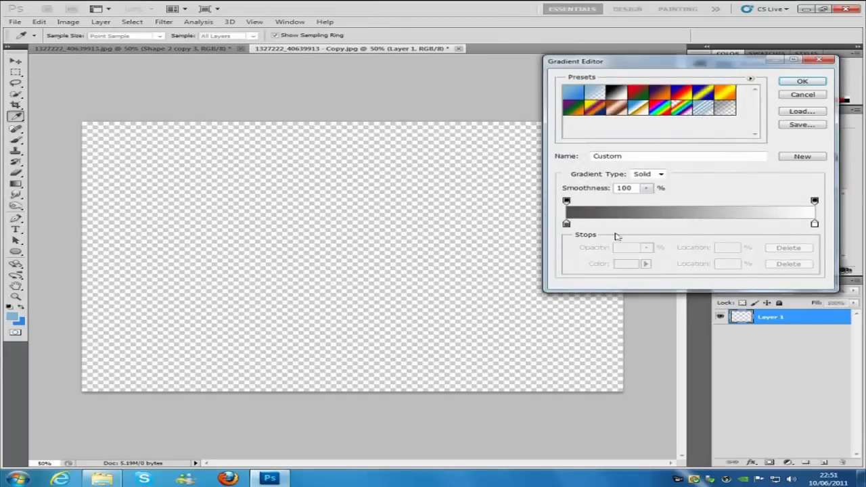
pyautogui.doubleClick(566, 224)
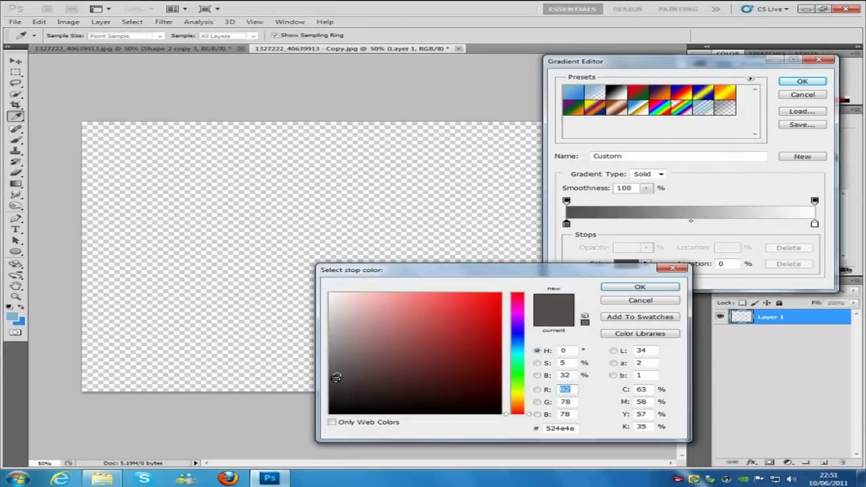
pyautogui.click(639, 289)
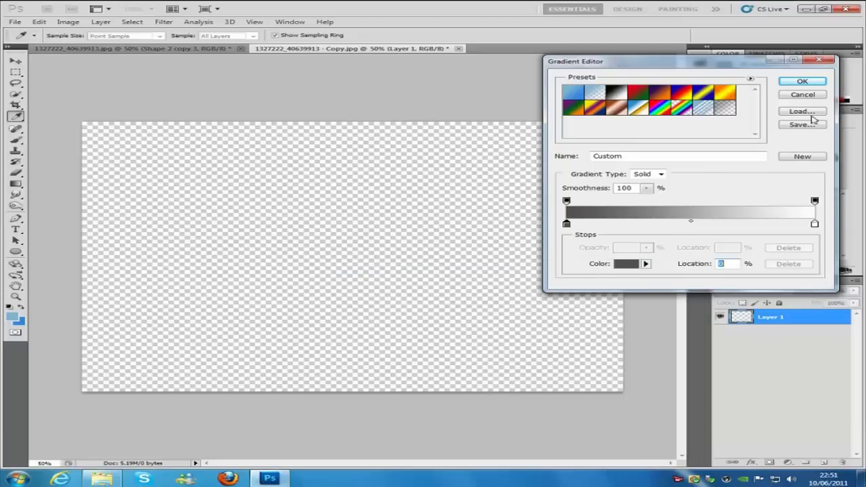
pyautogui.click(803, 82)
pyautogui.moveTo(82, 257); pyautogui.dragTo(617, 259)
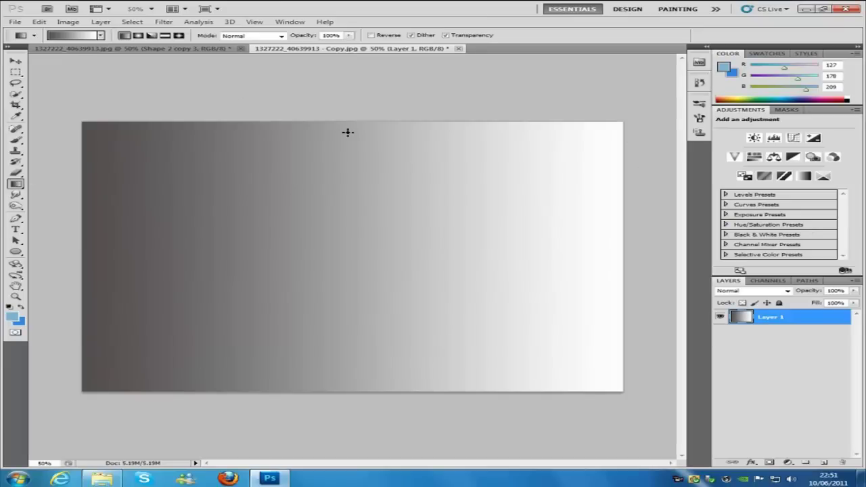
# Step: Apply Add Noise at 40%, Gaussian distribution, monochromatic, to the gradient
pyautogui.click(163, 22)
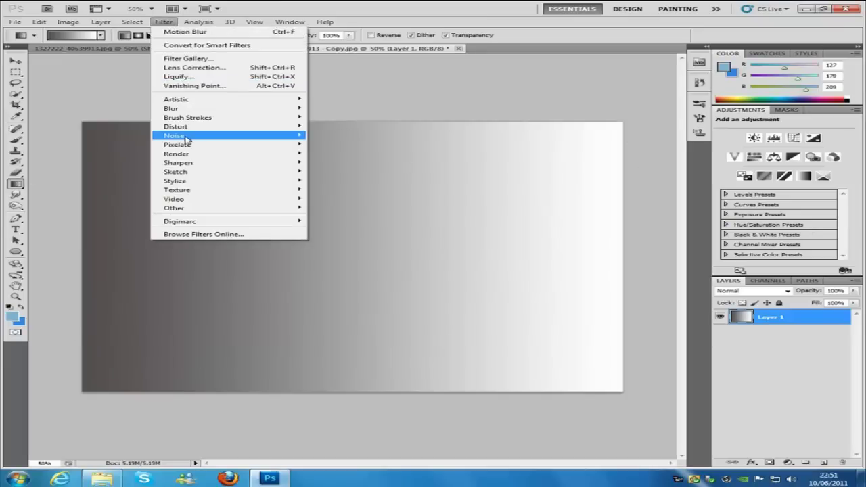
pyautogui.moveTo(187, 139)
pyautogui.click(329, 140)
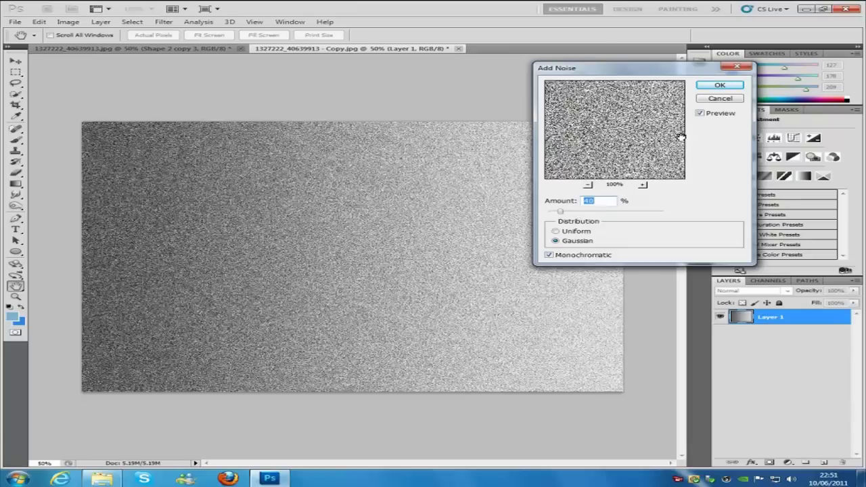
pyautogui.click(720, 87)
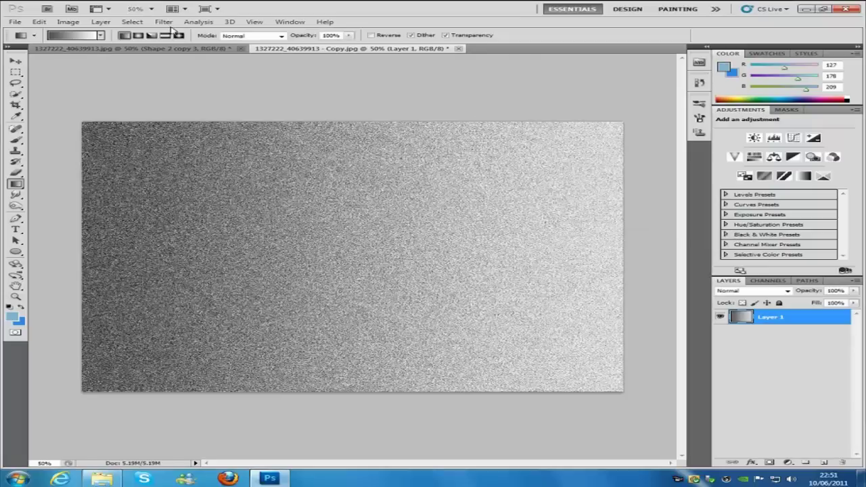
# Step: Apply a Motion Blur with 0° angle and 100-pixel distance for horizontal streaks
pyautogui.click(163, 22)
pyautogui.moveTo(187, 111)
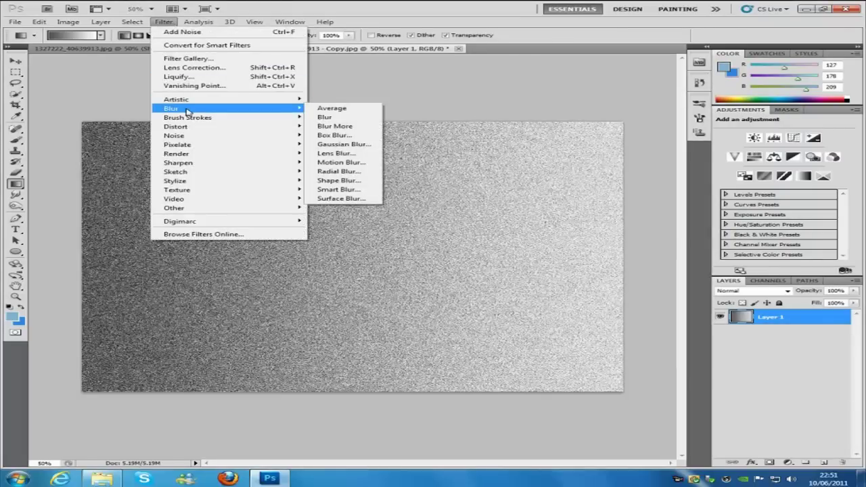
pyautogui.click(341, 162)
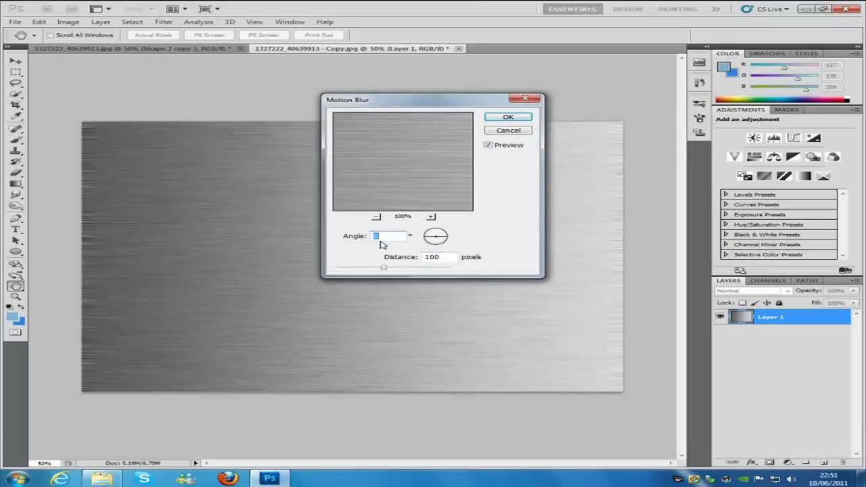
pyautogui.click(509, 117)
pyautogui.press('g')
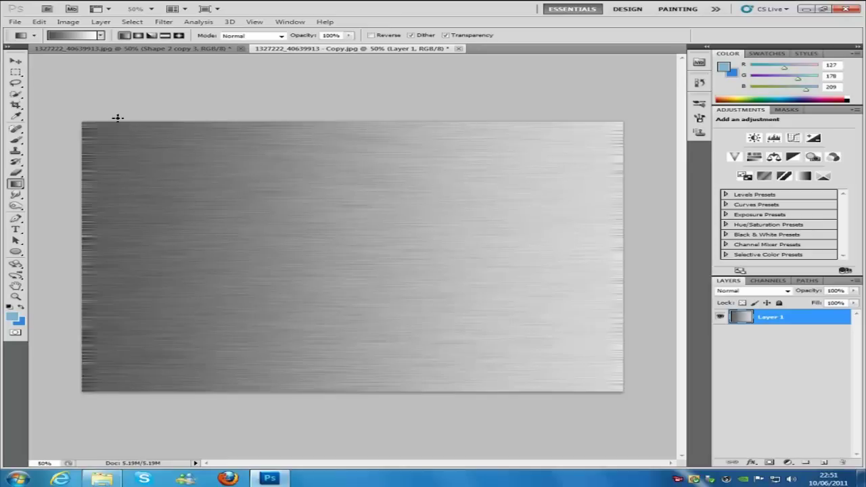
# Step: Crop the canvas to just inside the ragged left and right streak edges
pyautogui.click(17, 104)
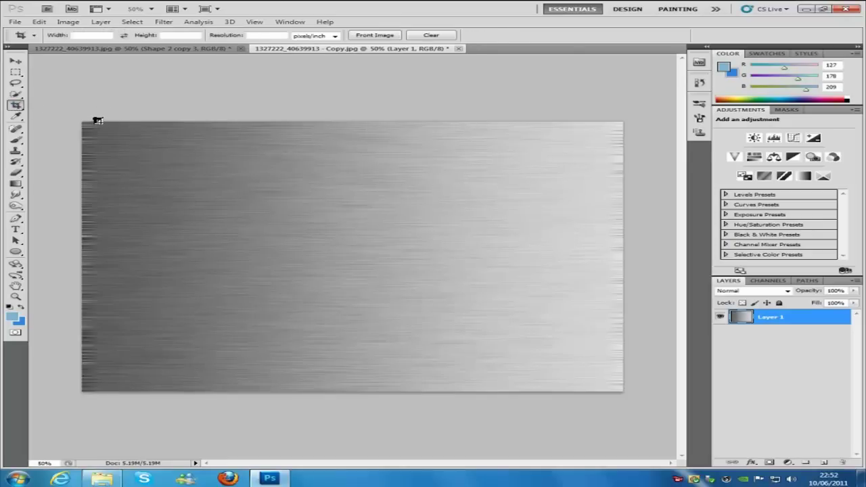
pyautogui.moveTo(105, 121); pyautogui.dragTo(603, 408)
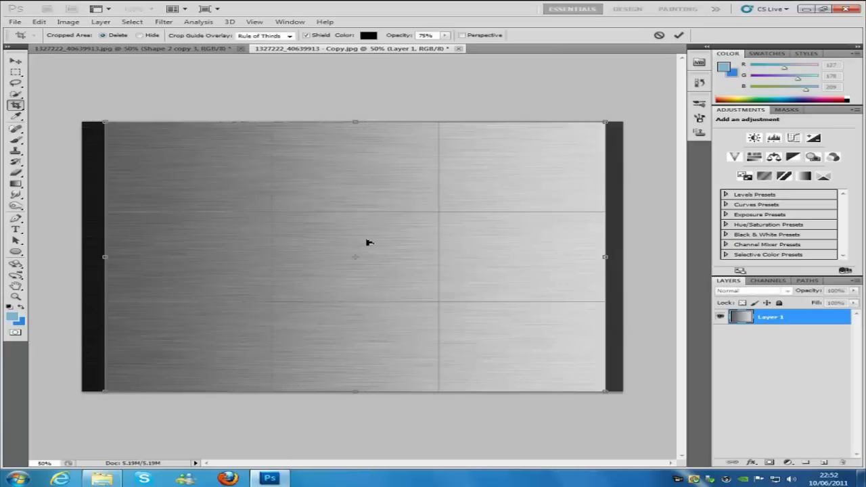
pyautogui.press('Return')
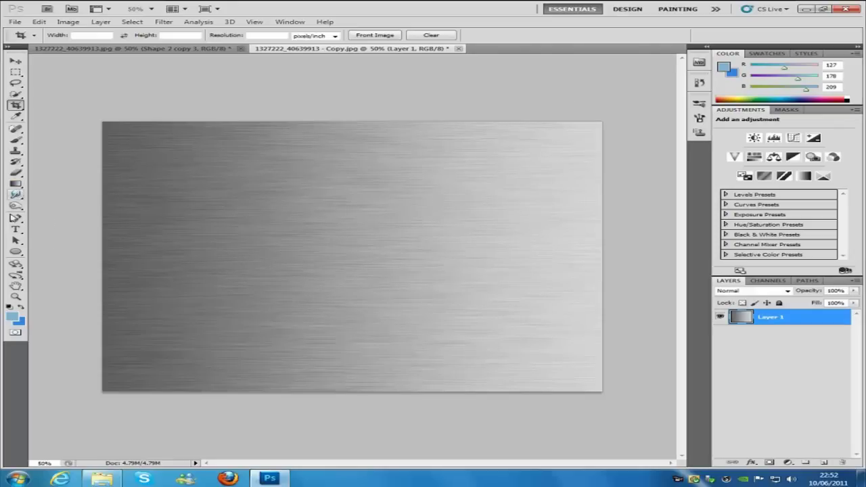
# Step: Draw a large circle and turn off its Inner Shadow and Color Overlay styles
pyautogui.click(15, 253)
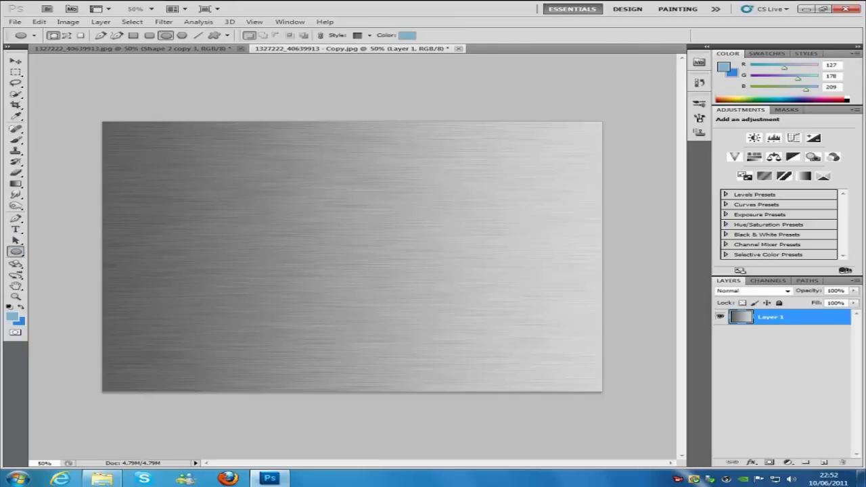
pyautogui.moveTo(217, 176); pyautogui.dragTo(418, 319)
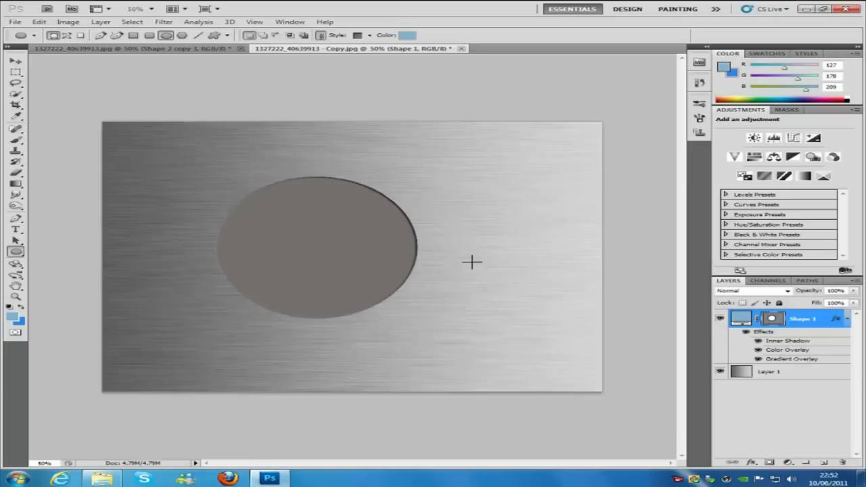
pyautogui.doubleClick(822, 318)
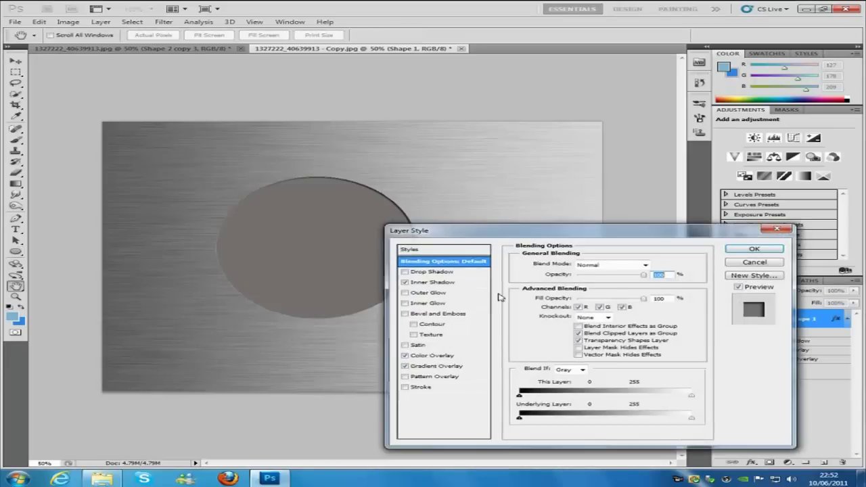
pyautogui.click(405, 282)
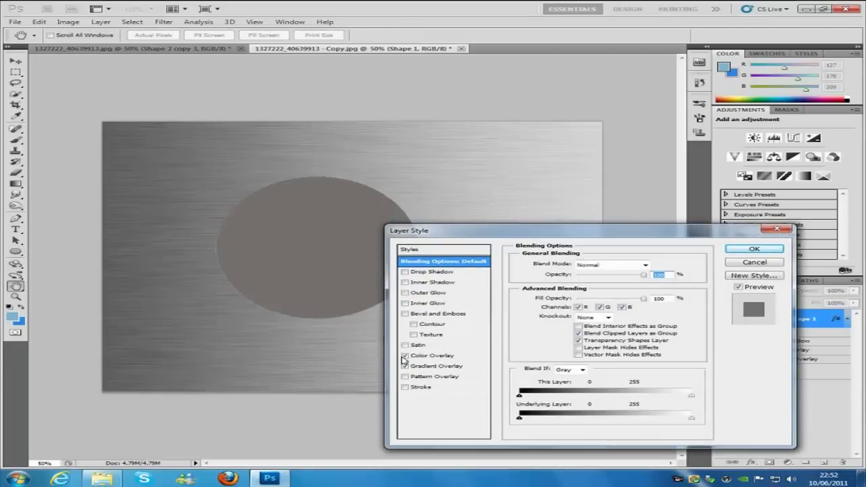
pyautogui.click(405, 355)
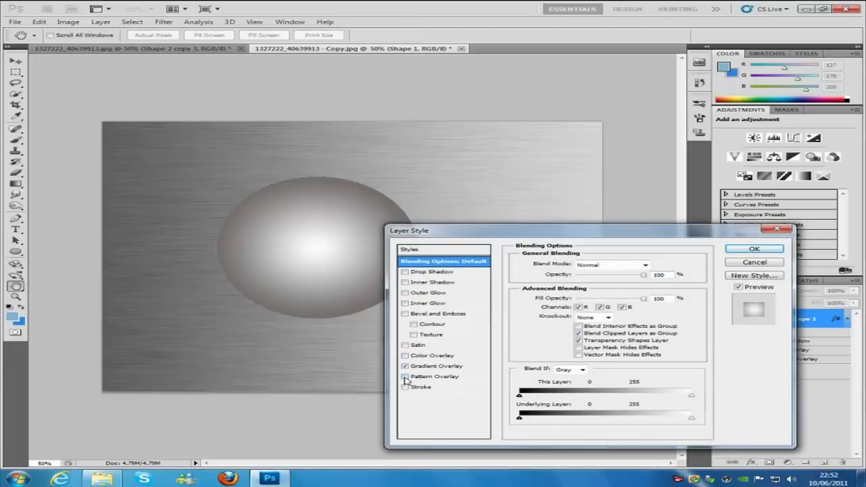
# Step: Set the circle's Gradient Overlay left stop to grey and apply the style
pyautogui.click(458, 366)
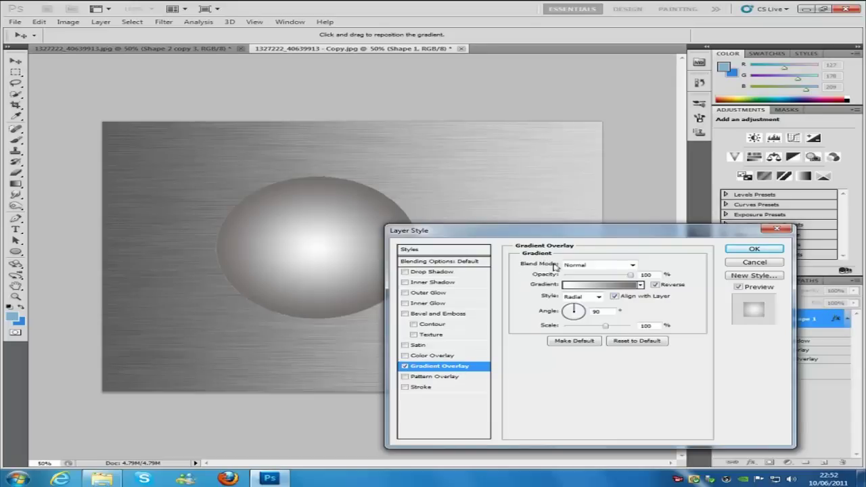
pyautogui.moveTo(501, 230); pyautogui.dragTo(487, 142)
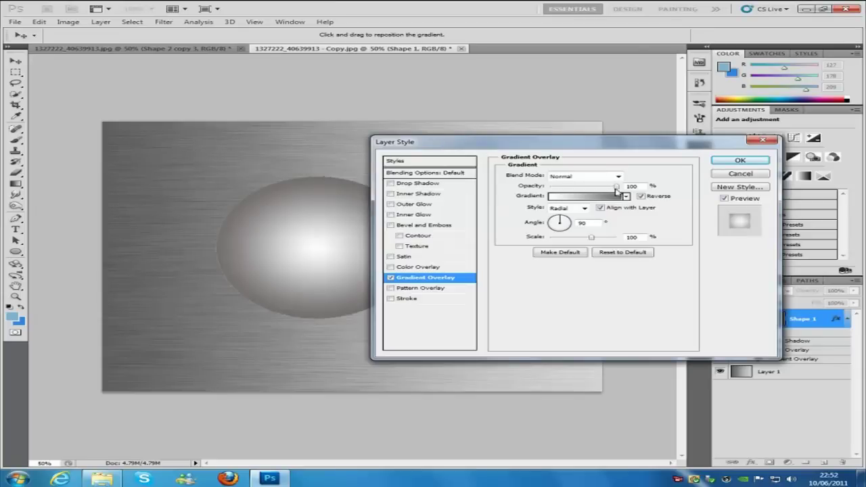
pyautogui.click(586, 197)
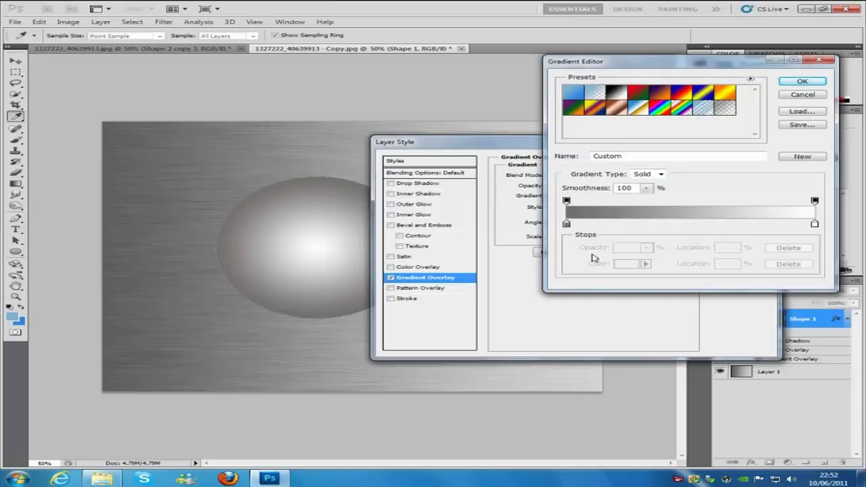
pyautogui.click(567, 224)
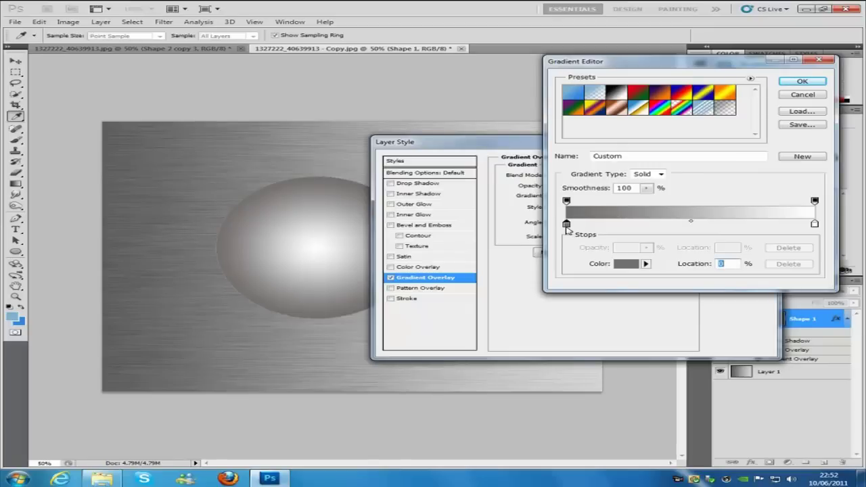
pyautogui.doubleClick(567, 228)
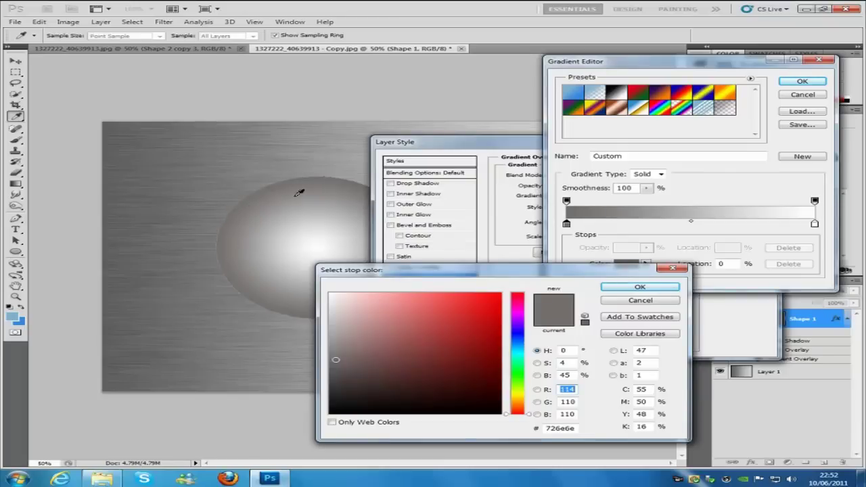
pyautogui.click(640, 286)
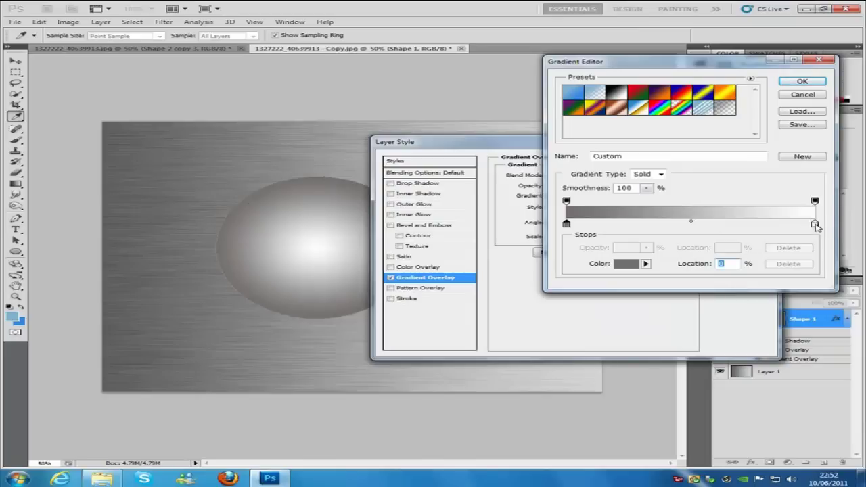
pyautogui.click(802, 82)
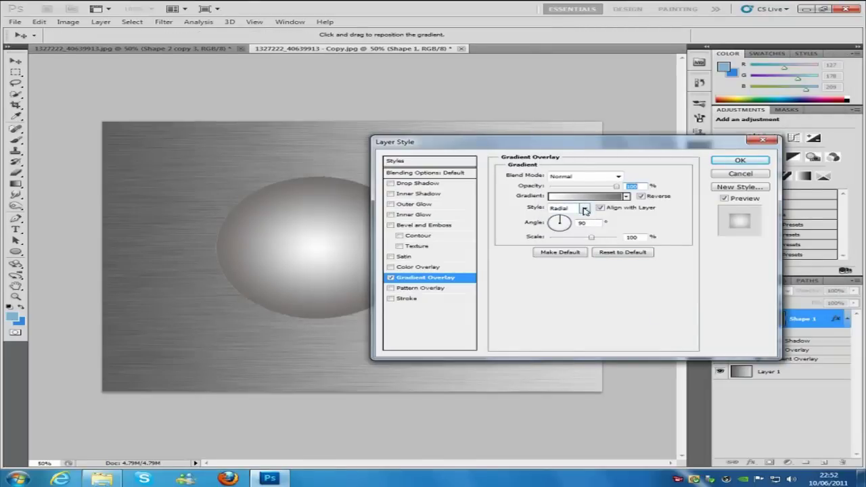
pyautogui.click(640, 197)
pyautogui.click(641, 196)
pyautogui.click(751, 162)
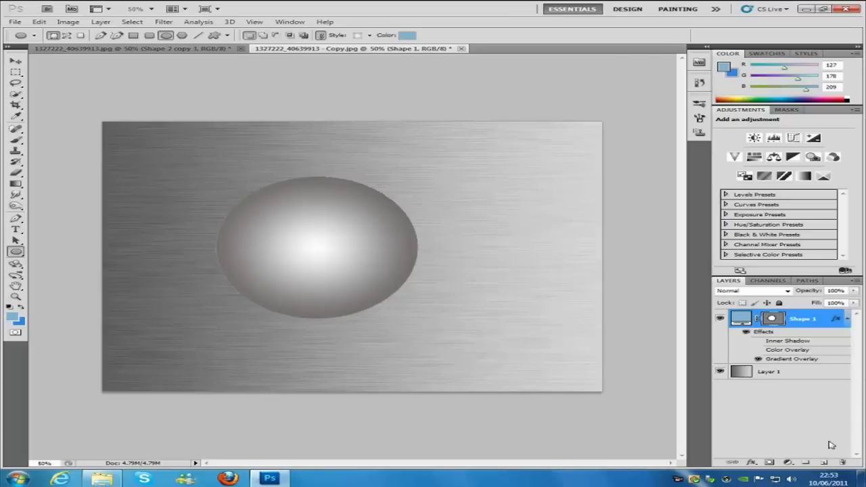
# Step: Add a new layer and draw a long thin rectangle near the top of the plate
pyautogui.click(824, 463)
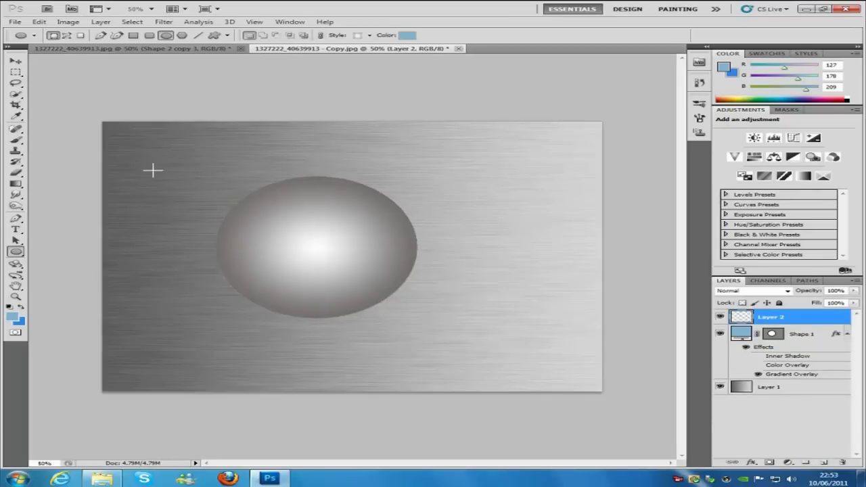
pyautogui.click(17, 251)
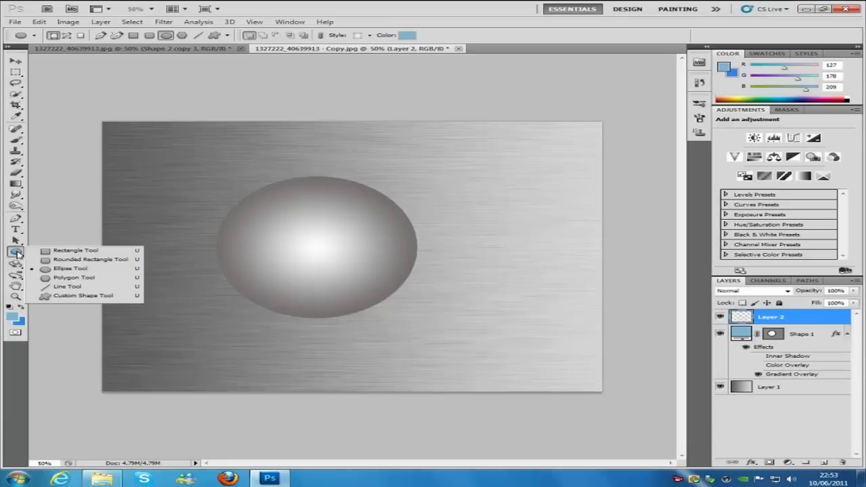
pyautogui.click(62, 254)
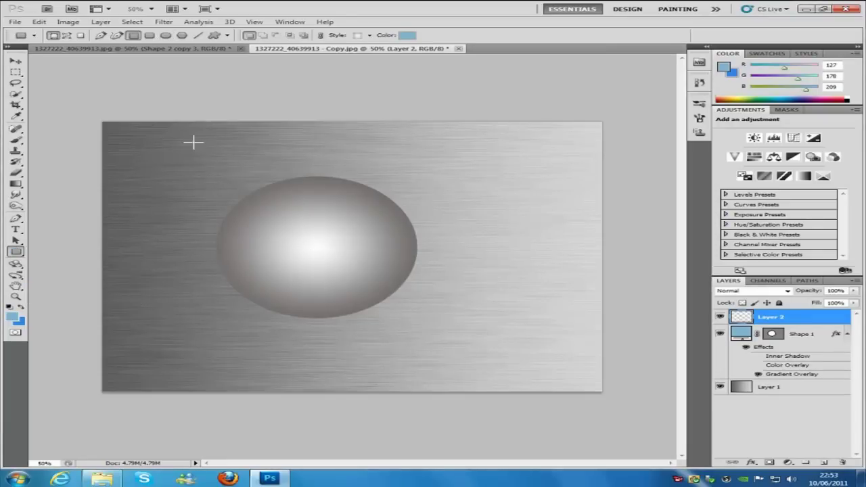
pyautogui.moveTo(284, 153); pyautogui.dragTo(409, 147)
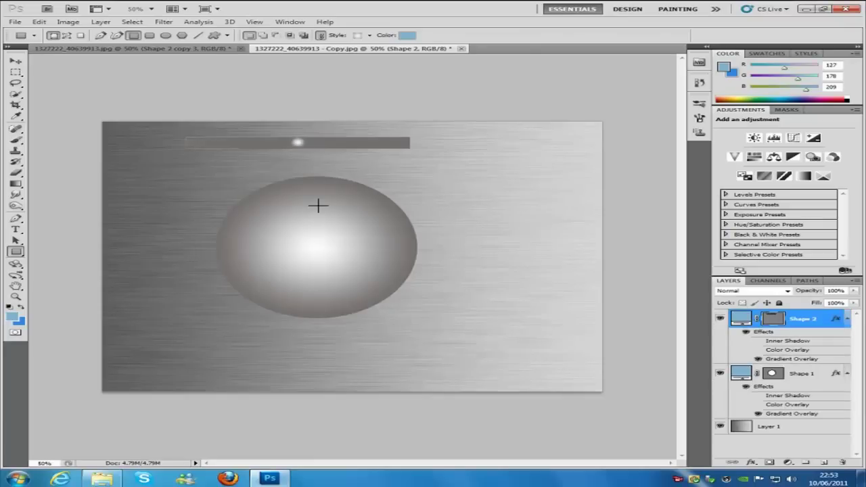
# Step: Give Shape 2 a Color Overlay and a 75% Multiply, 5 px Inner Shadow, without Gradient Overlay
pyautogui.doubleClick(817, 317)
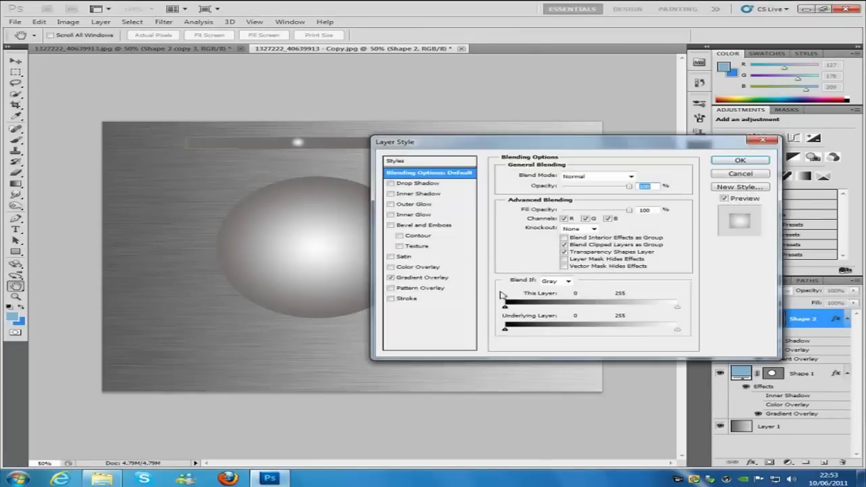
pyautogui.click(406, 267)
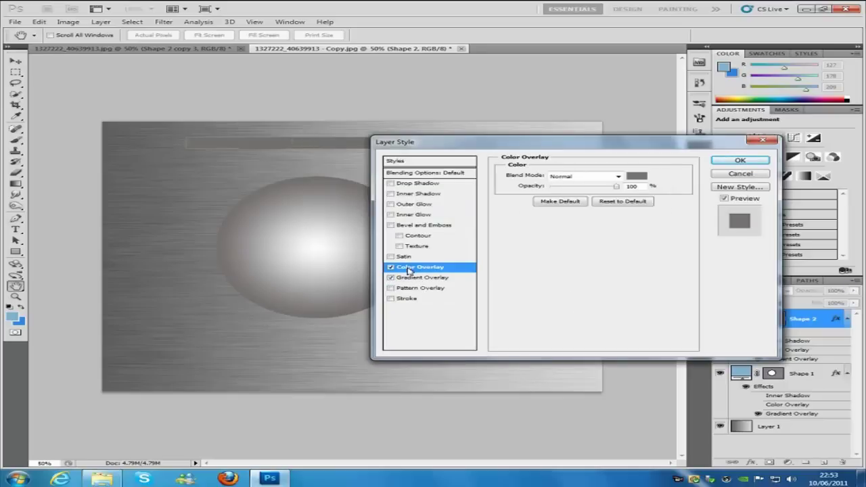
pyautogui.click(391, 278)
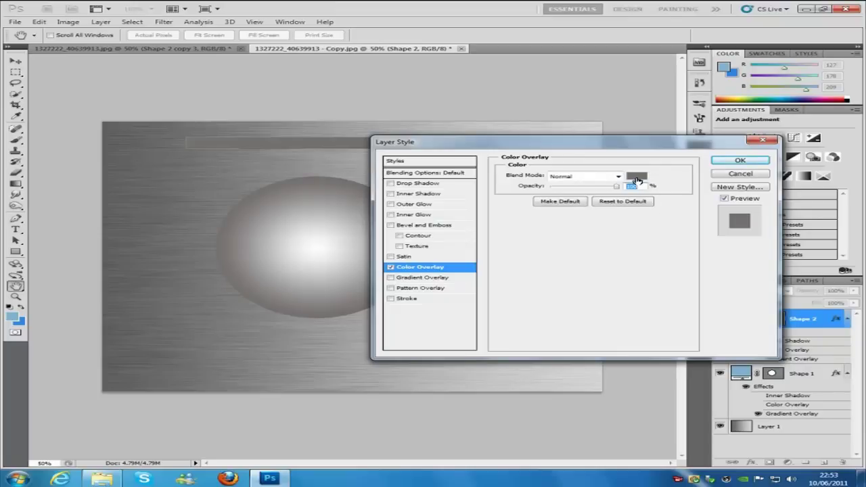
pyautogui.click(420, 194)
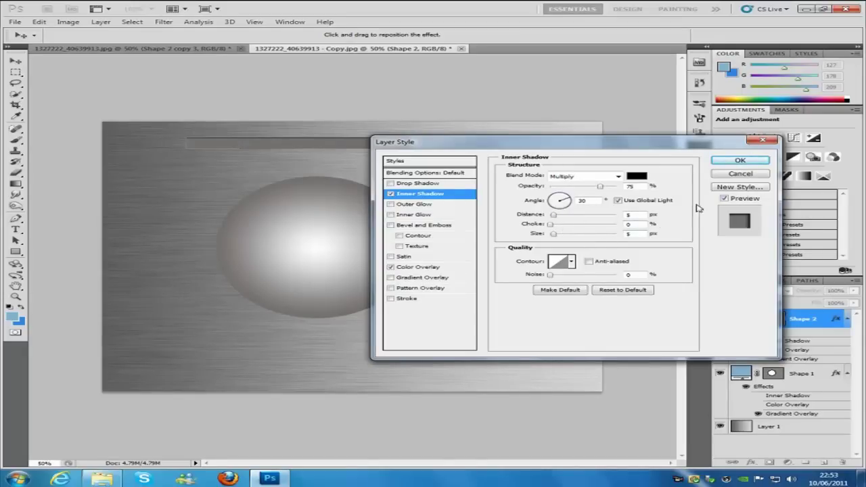
pyautogui.click(740, 163)
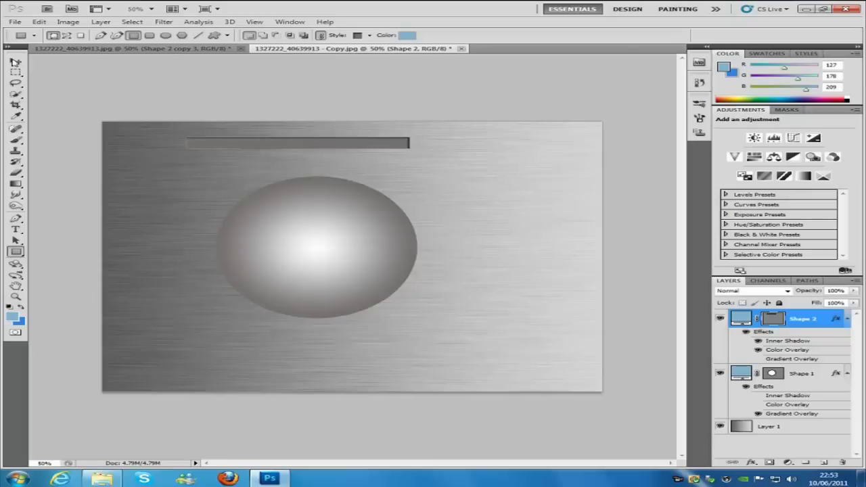
# Step: Move the bar across the sphere's middle and narrow both ends to the sphere's width
pyautogui.click(15, 62)
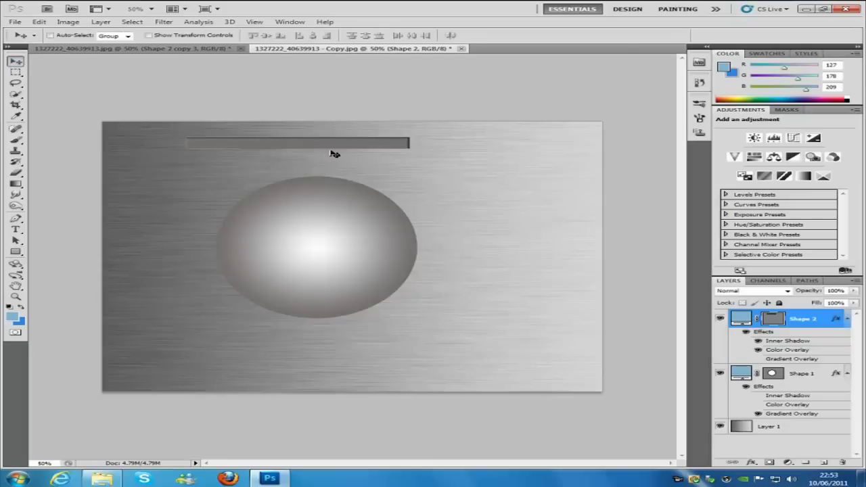
pyautogui.moveTo(313, 147); pyautogui.dragTo(329, 250)
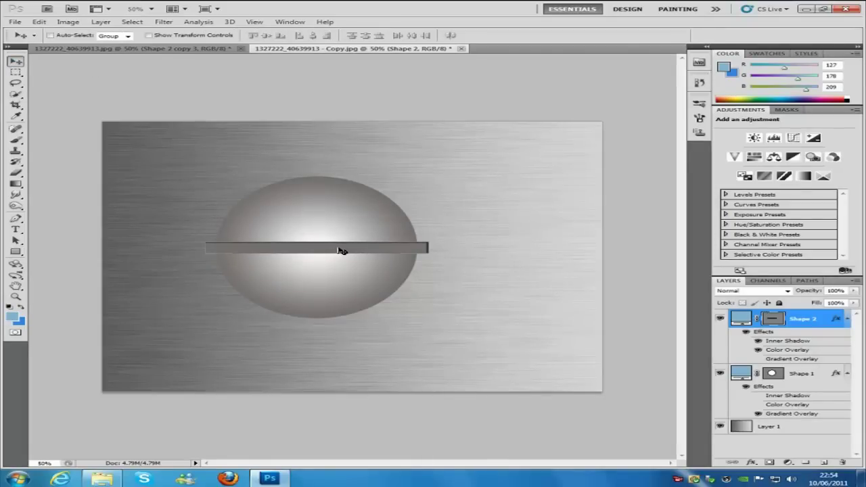
pyautogui.hotkey('ctrl', 't')
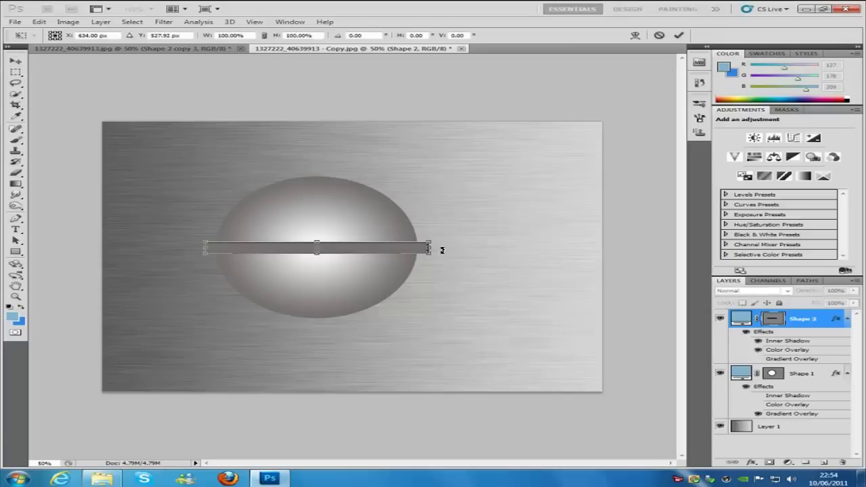
pyautogui.moveTo(428, 247); pyautogui.dragTo(422, 247)
pyautogui.moveTo(203, 248); pyautogui.dragTo(217, 248)
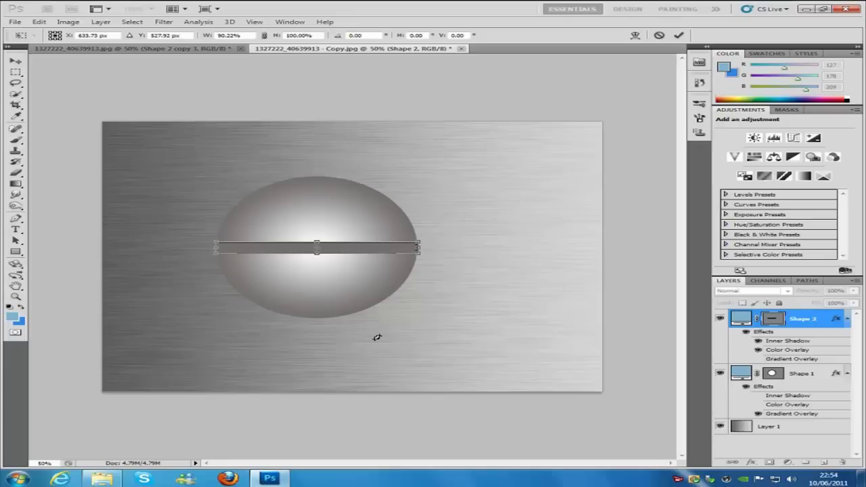
pyautogui.click(678, 36)
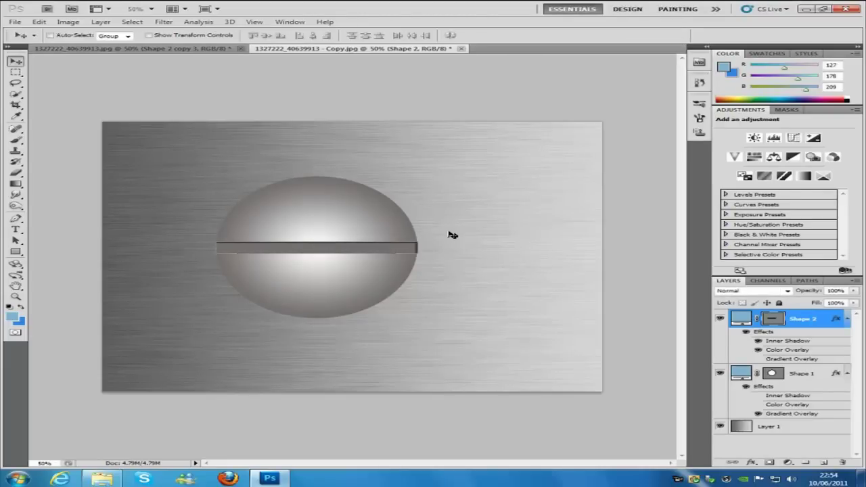
# Step: Select both the Shape 1 sphere and Shape 2 slot layers together
pyautogui.click(805, 377)
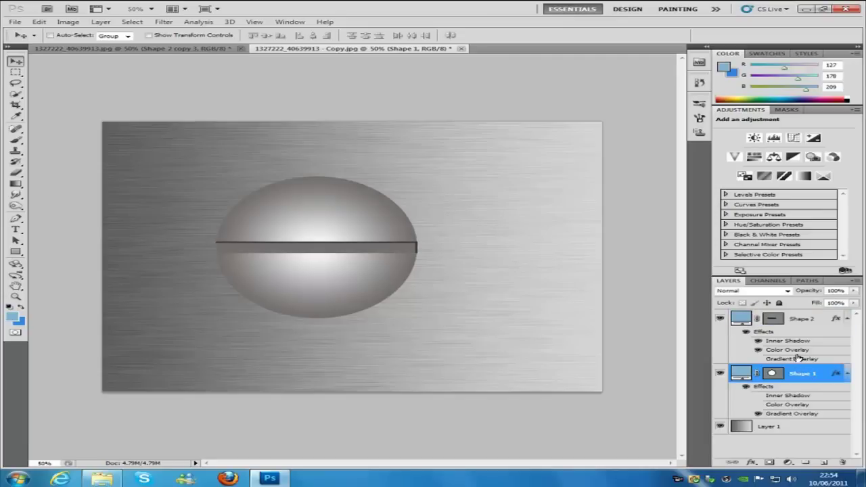
pyautogui.click(805, 317)
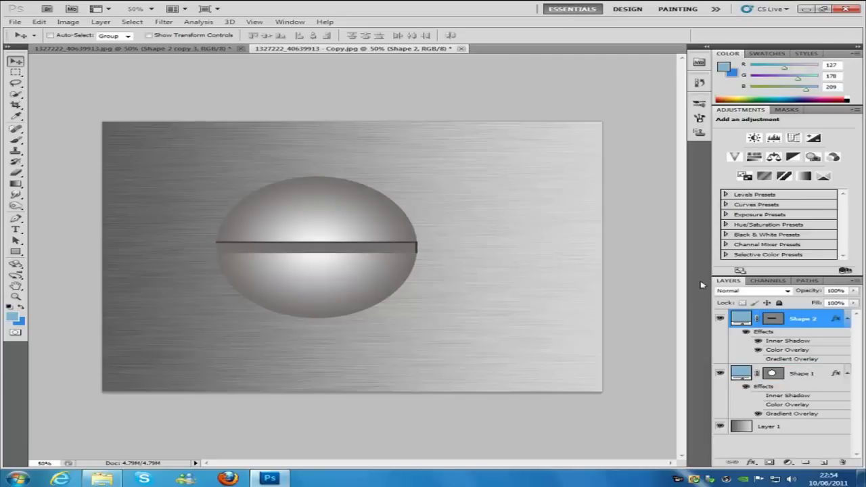
pyautogui.keyDown('shift'); pyautogui.click(809, 376); pyautogui.keyUp('shift')
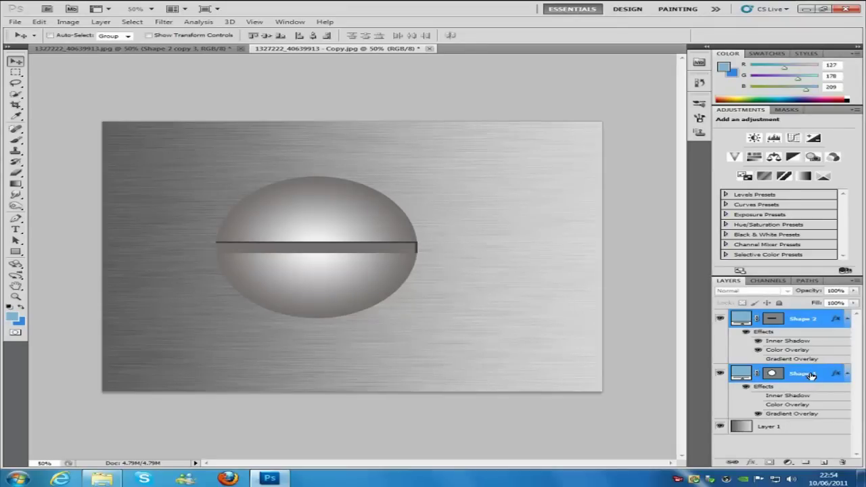
# Step: Merge sphere and slot into one layer, shrink it, and place it top-left
pyautogui.rightClick(811, 377)
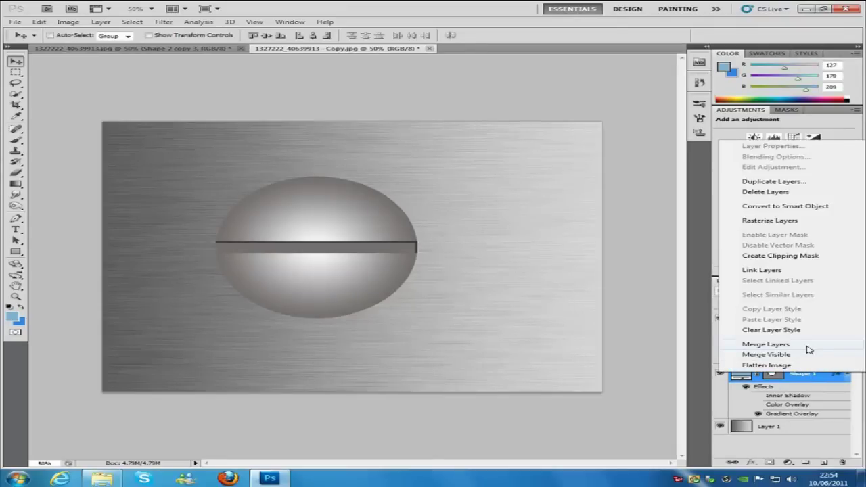
pyautogui.click(808, 344)
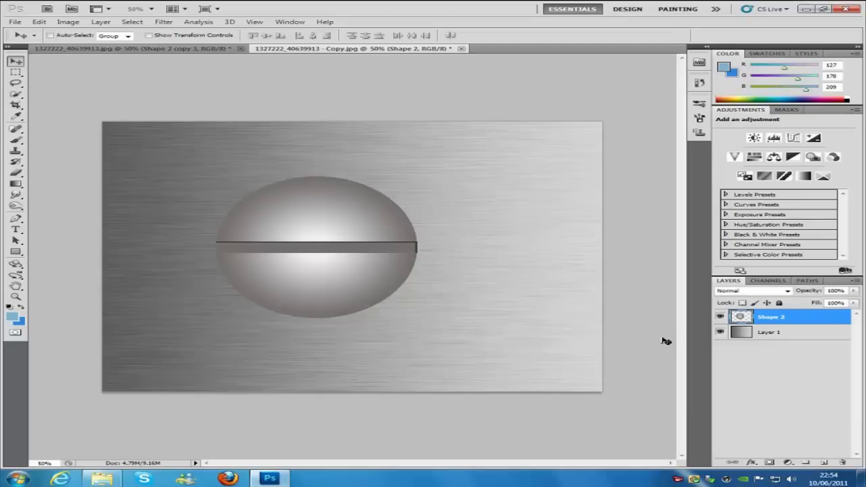
pyautogui.hotkey('ctrl', 't')
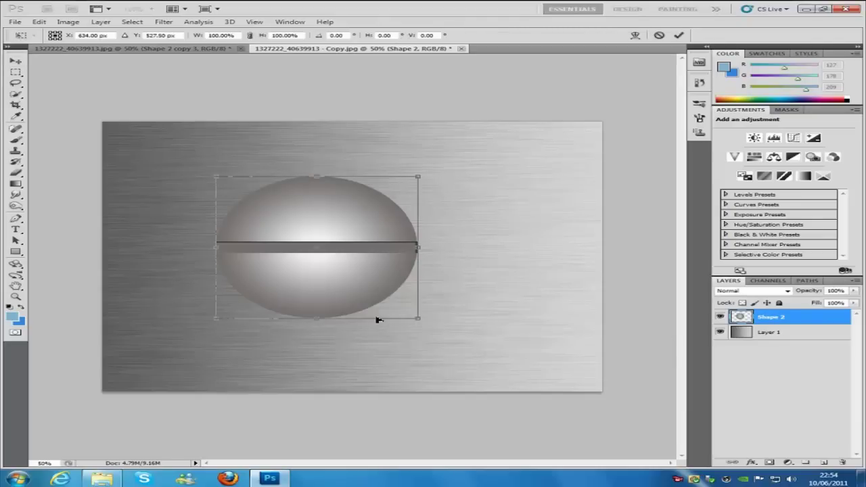
pyautogui.moveTo(415, 317); pyautogui.dragTo(233, 192)
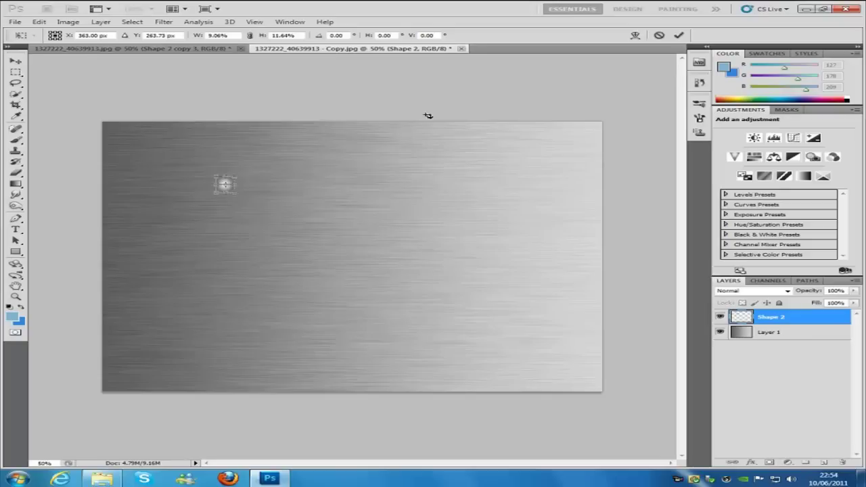
pyautogui.click(680, 36)
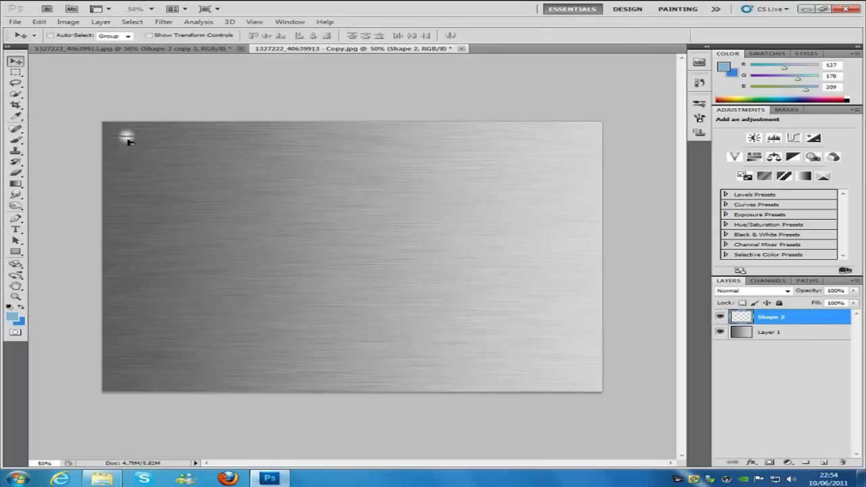
pyautogui.moveTo(130, 142); pyautogui.dragTo(120, 140)
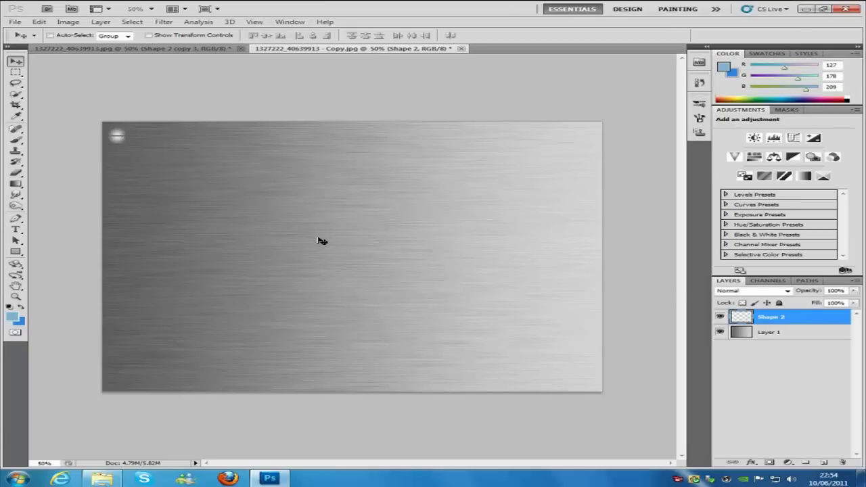
# Step: Duplicate the screw three times, placing copies in the top-right, bottom-right and bottom-left corners
pyautogui.hotkey('ctrl', 'j')
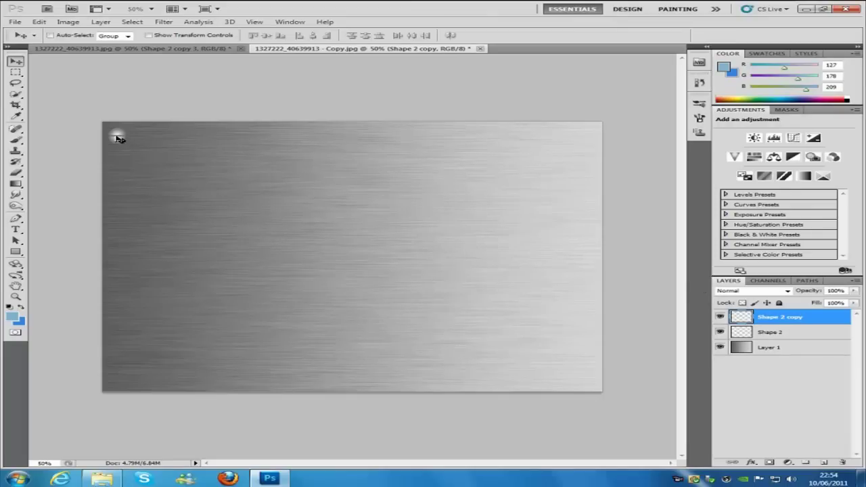
pyautogui.moveTo(120, 137); pyautogui.dragTo(582, 175)
pyautogui.hotkey('ctrl', 'j')
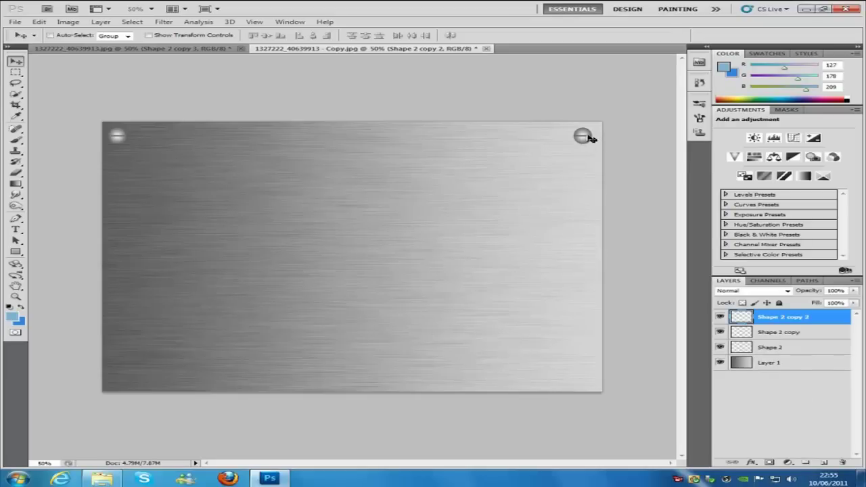
pyautogui.moveTo(588, 138); pyautogui.dragTo(577, 380)
pyautogui.hotkey('ctrl', 'j')
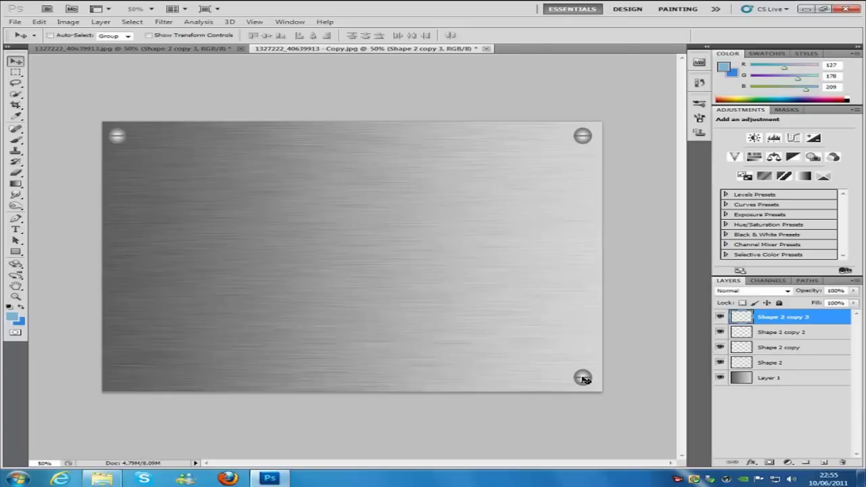
pyautogui.moveTo(580, 378); pyautogui.dragTo(391, 379)
pyautogui.moveTo(323, 381); pyautogui.dragTo(119, 385)
# Step: Colorize the gradient plate layer with Hue/Saturation at Hue 203, Saturation 25
pyautogui.click(790, 380)
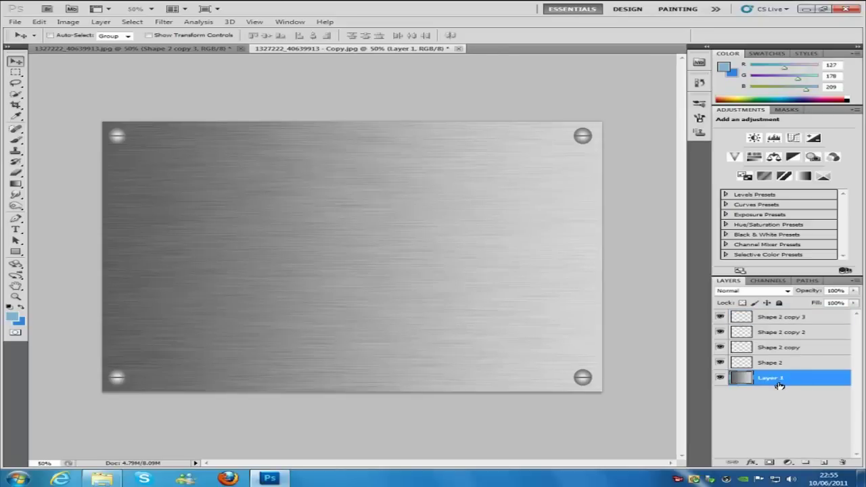
pyautogui.hotkey('ctrl', 'u')
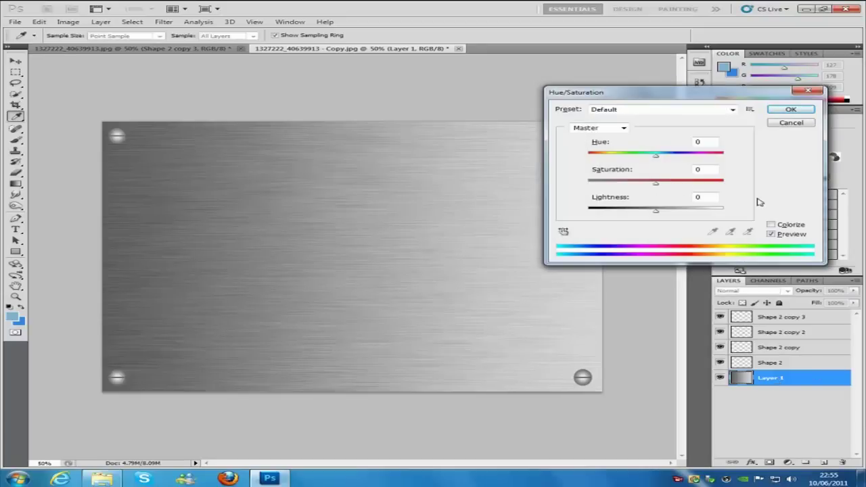
pyautogui.click(771, 224)
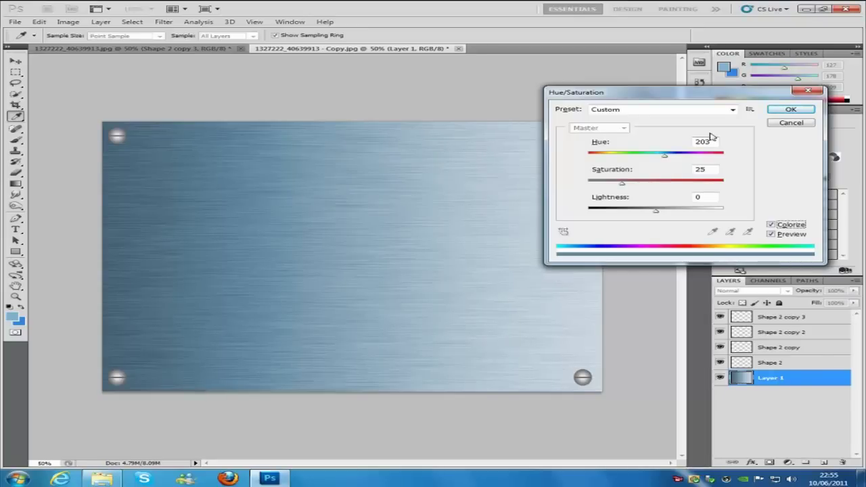
pyautogui.click(787, 110)
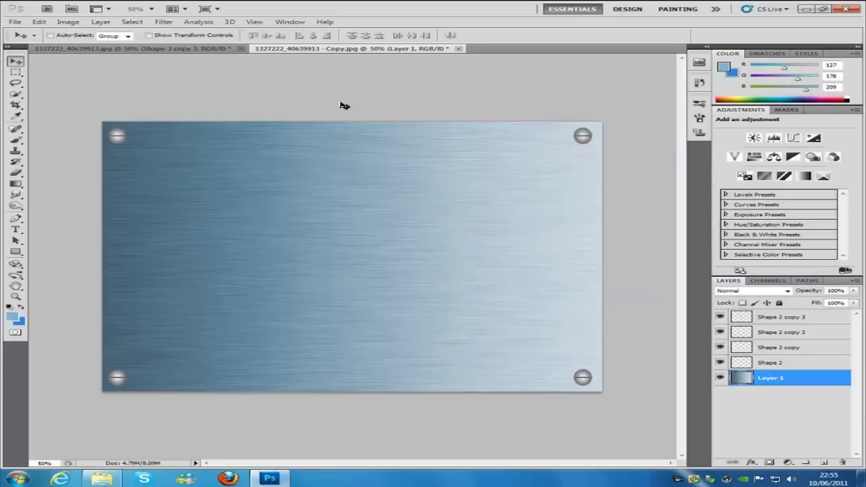
# Step: Undo the Hue/Saturation colorize with Ctrl+Z
pyautogui.hotkey('ctrl', 'z')
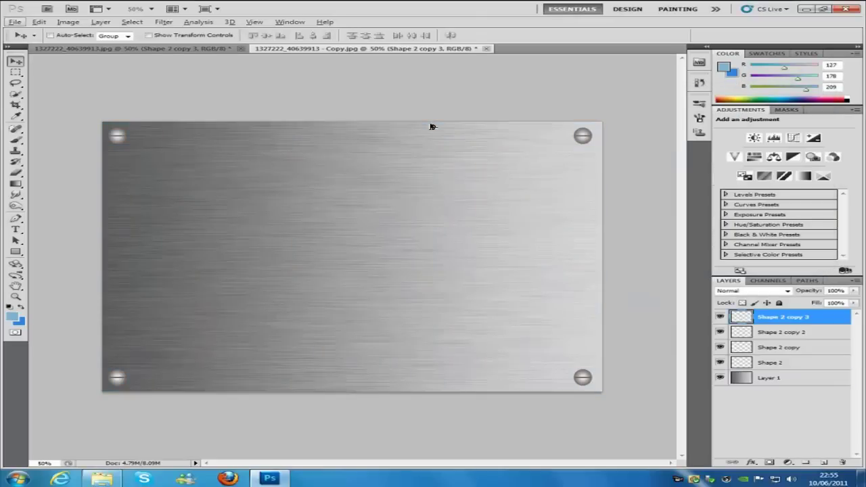